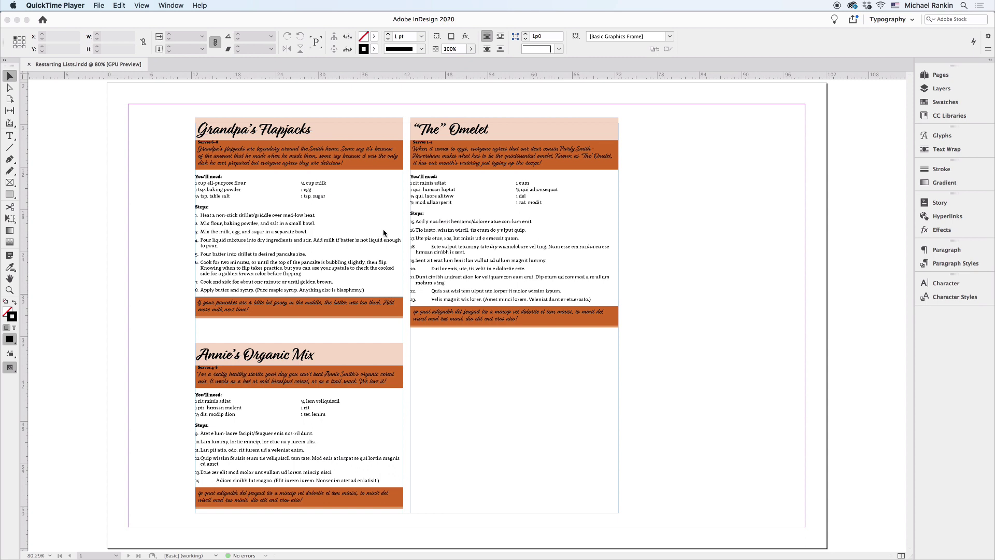
Step: Display the document's paragraph styles
left_click(954, 269)
left_click(954, 265)
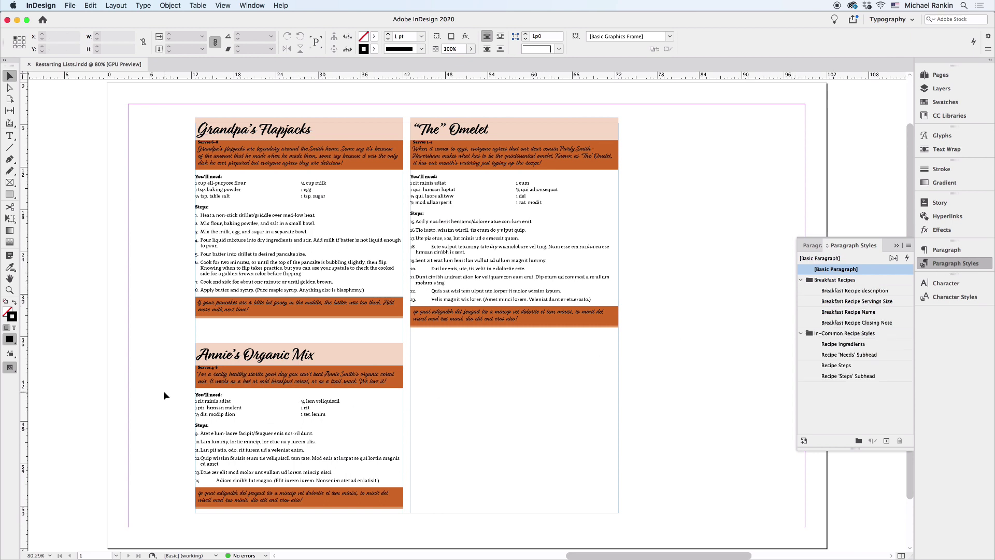
left_click_drag(169, 285, 291, 507)
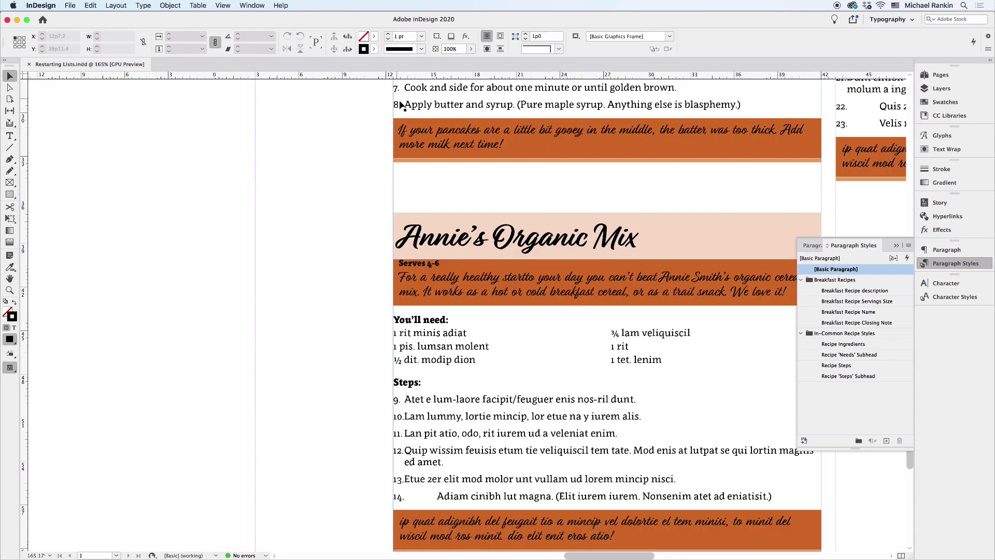
Step: Try restarting the list numbering at the first item under Steps in the Organic Mix recipe, undoing each attempt
double_click(424, 404)
left_click(143, 5)
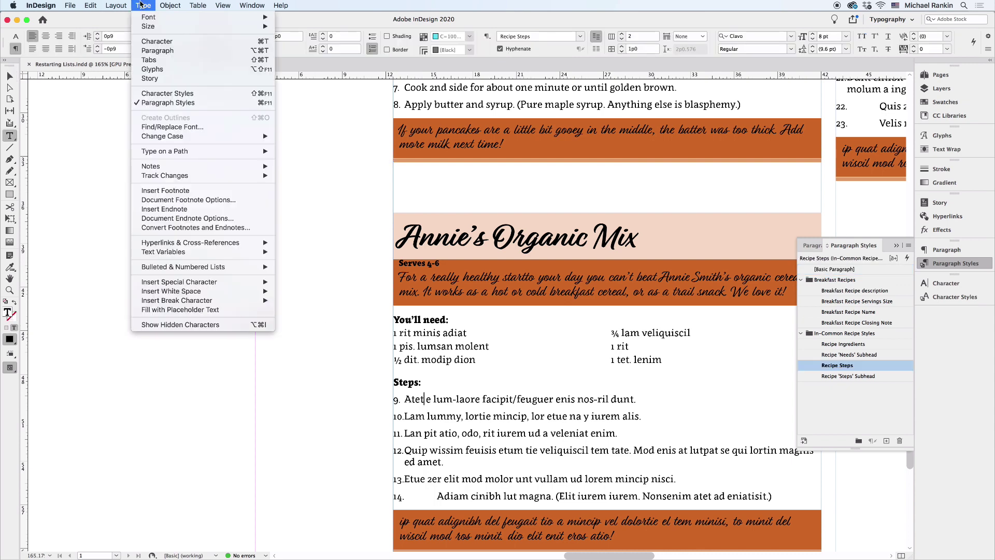
mouse_move(210, 272)
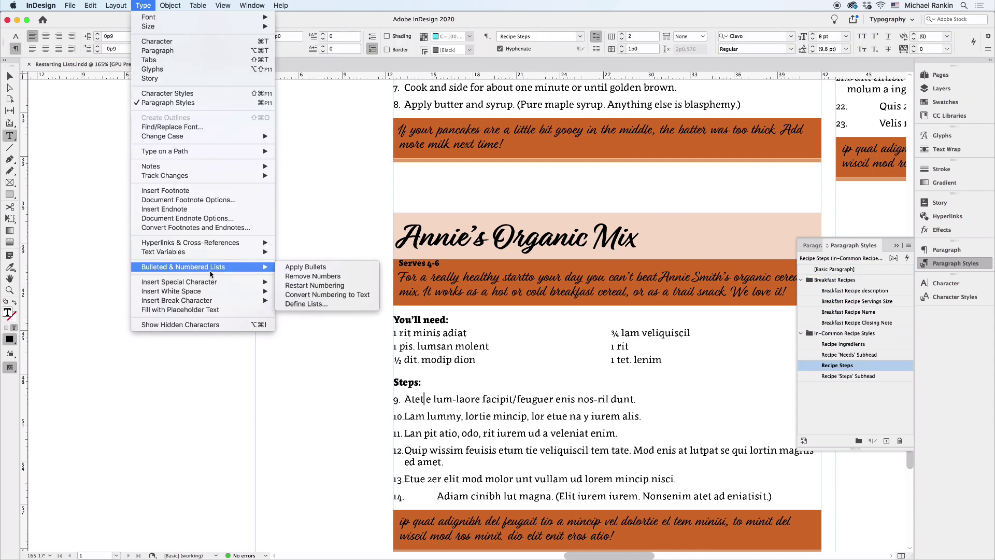
left_click(295, 286)
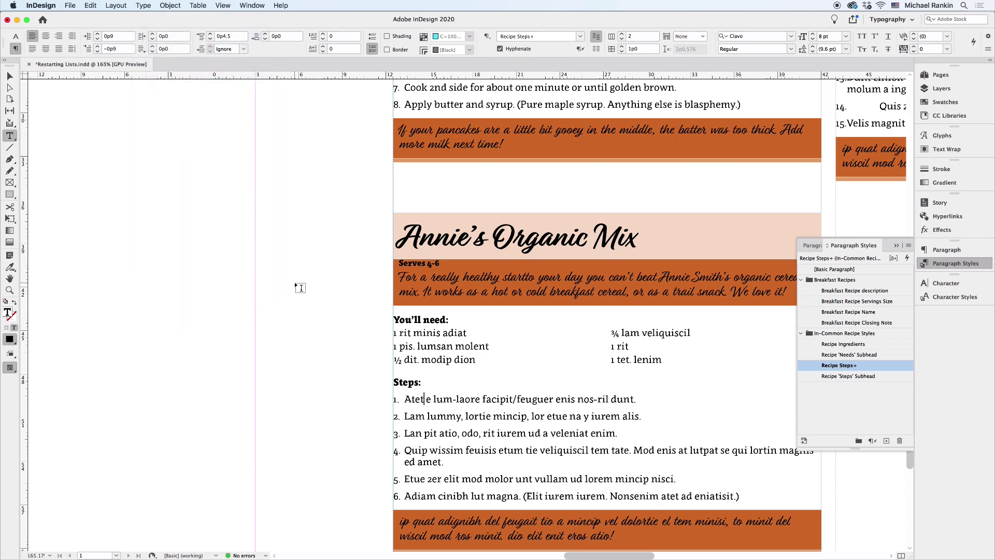
key("super+z")
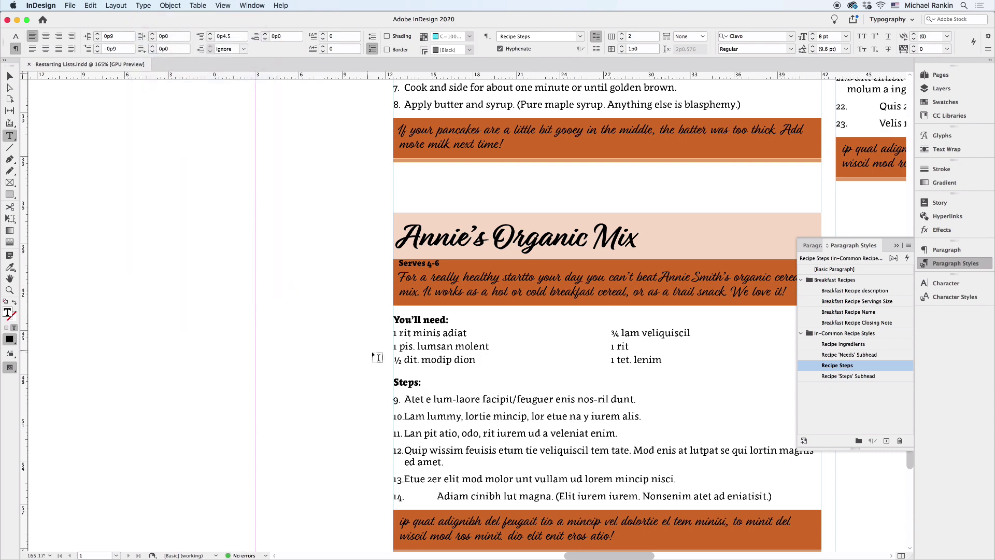
right_click(422, 399)
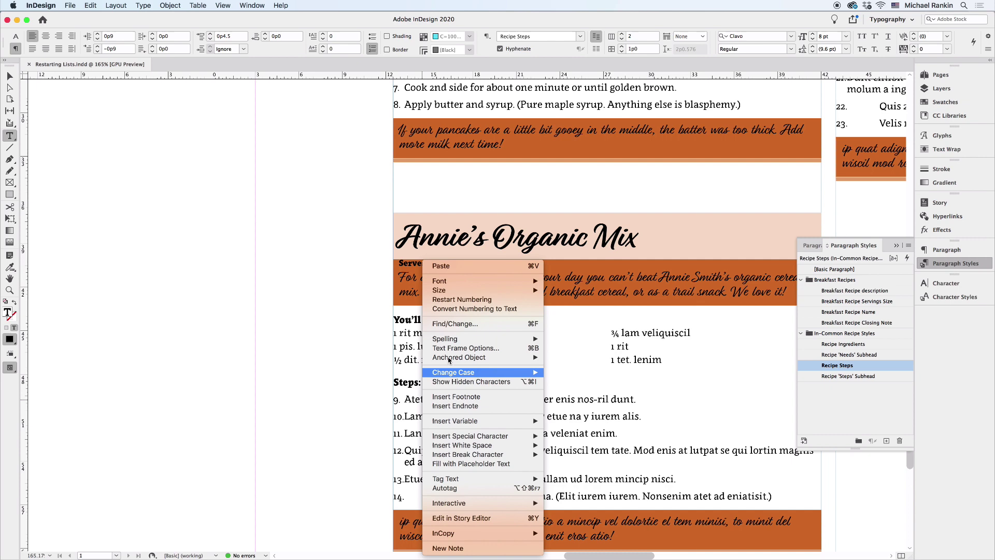
left_click(489, 299)
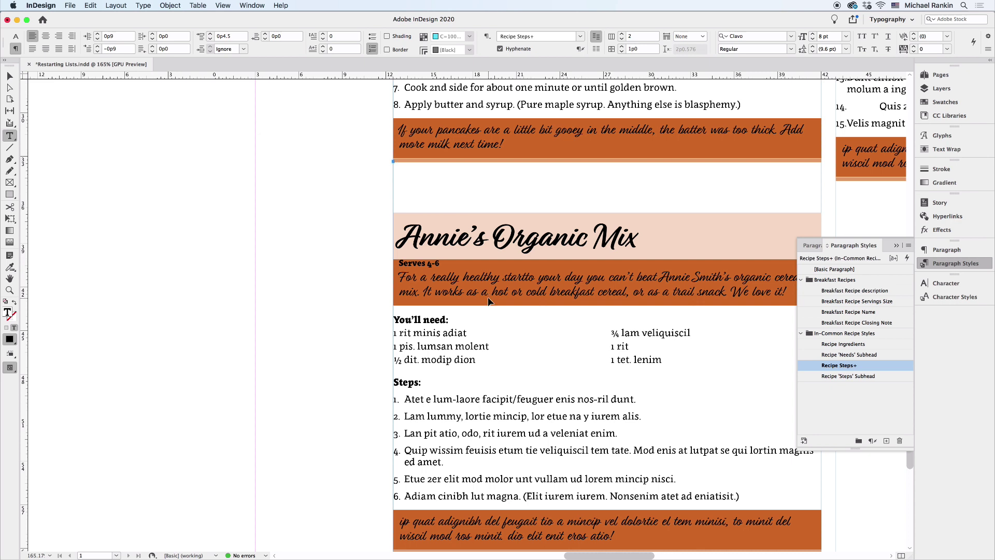
key("super+z")
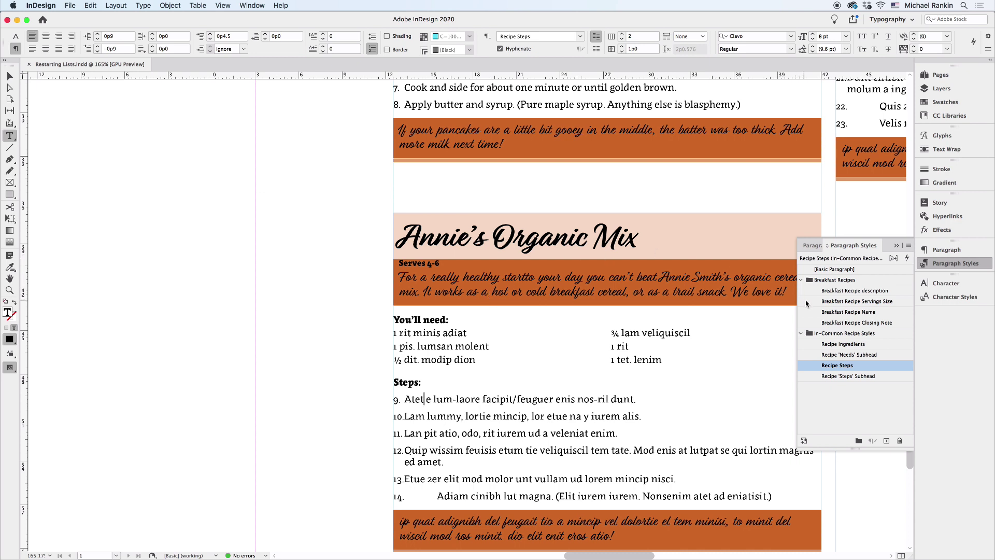
Step: Set the list type of the Breakfast Recipe Name paragraph style to Numbers
right_click(853, 315)
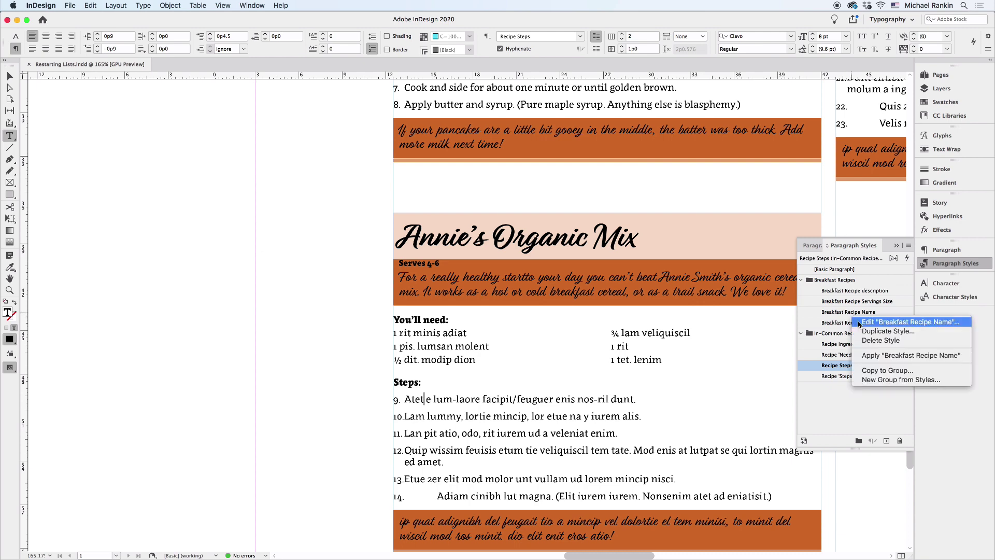
left_click(858, 324)
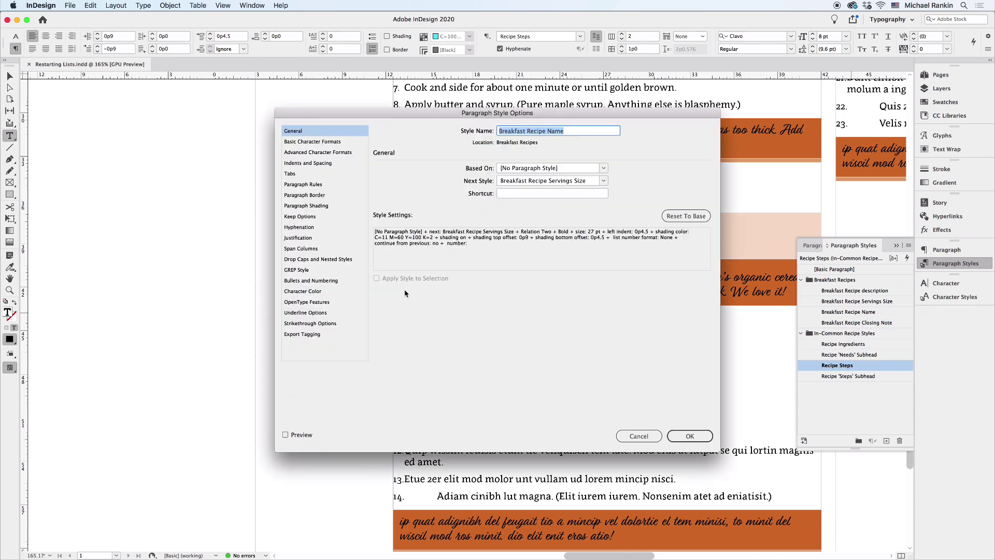
left_click(337, 282)
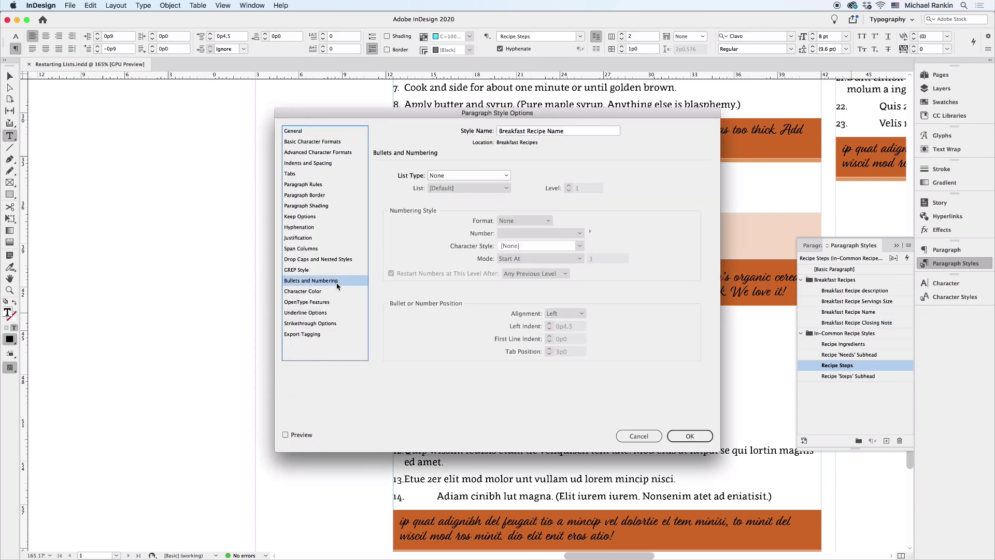
left_click(470, 175)
left_click(475, 206)
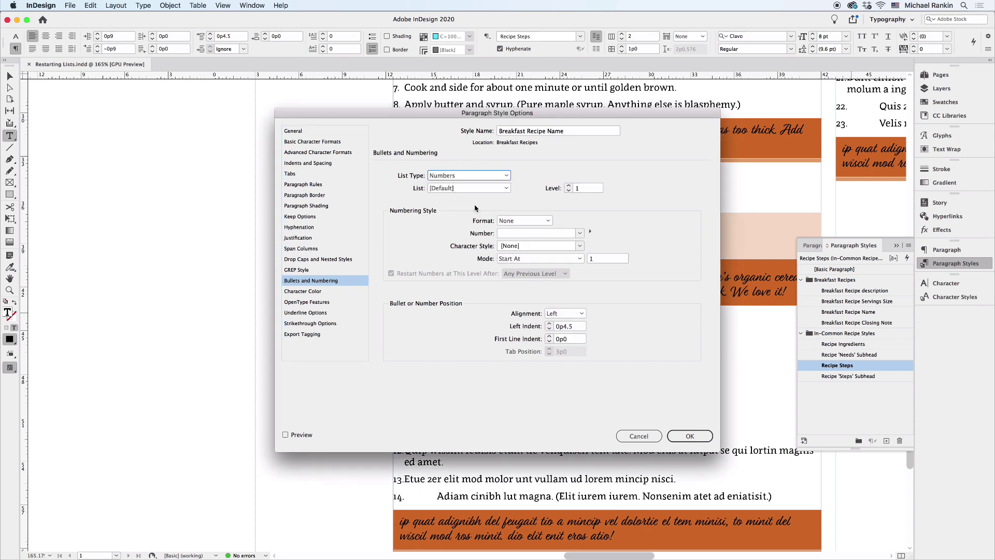
Step: Create a new list named Recipe for the Breakfast Recipe Name style and apply the style changes
left_click(469, 189)
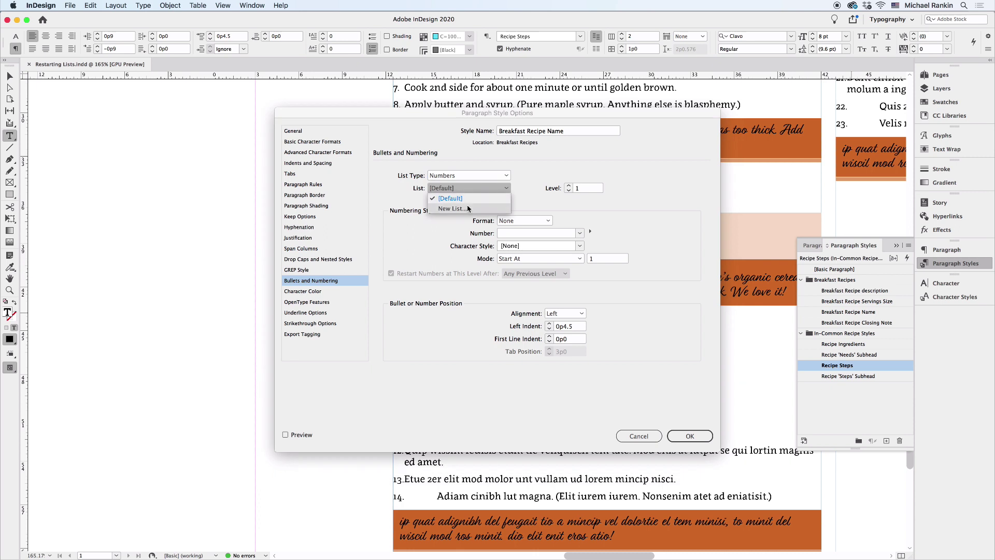
left_click(468, 208)
type("Recipe")
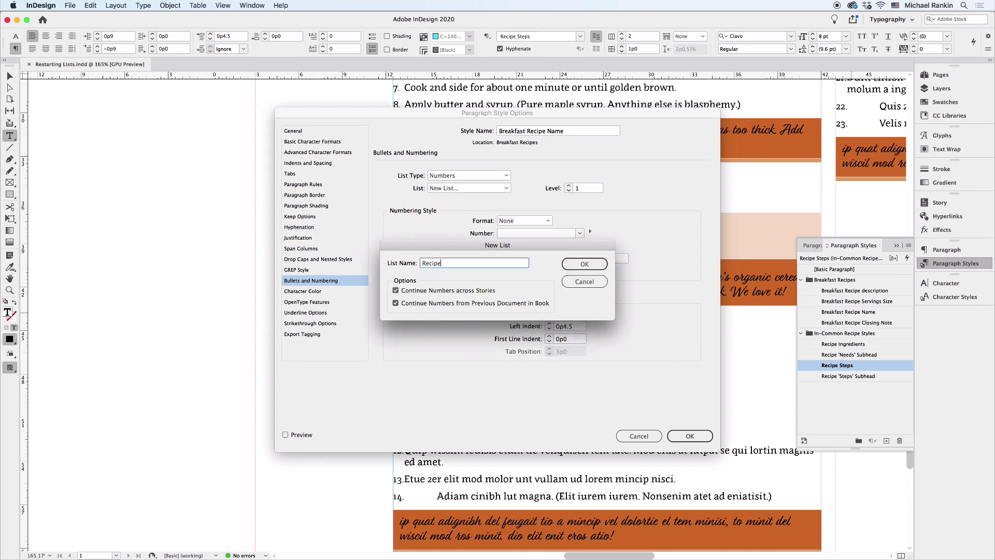
left_click(581, 263)
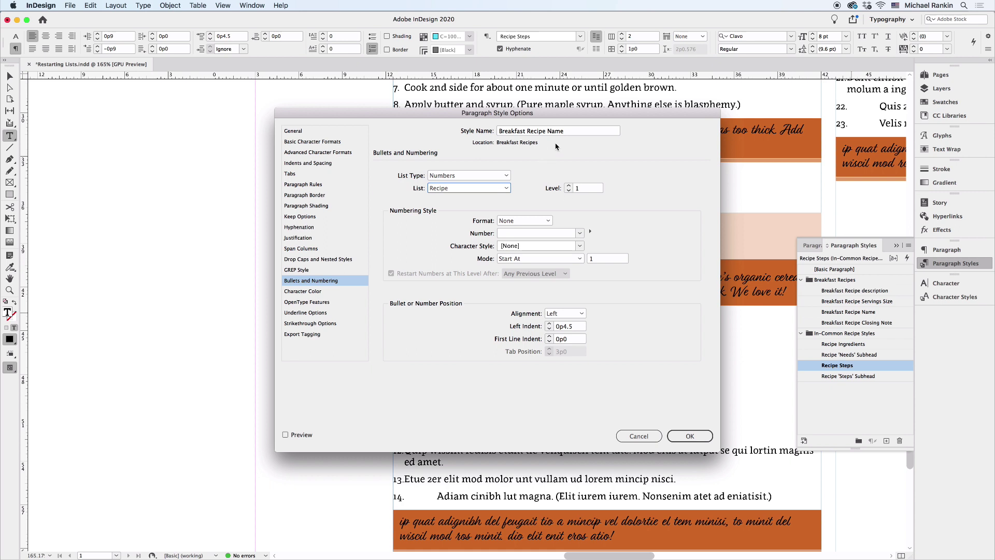
left_click(676, 436)
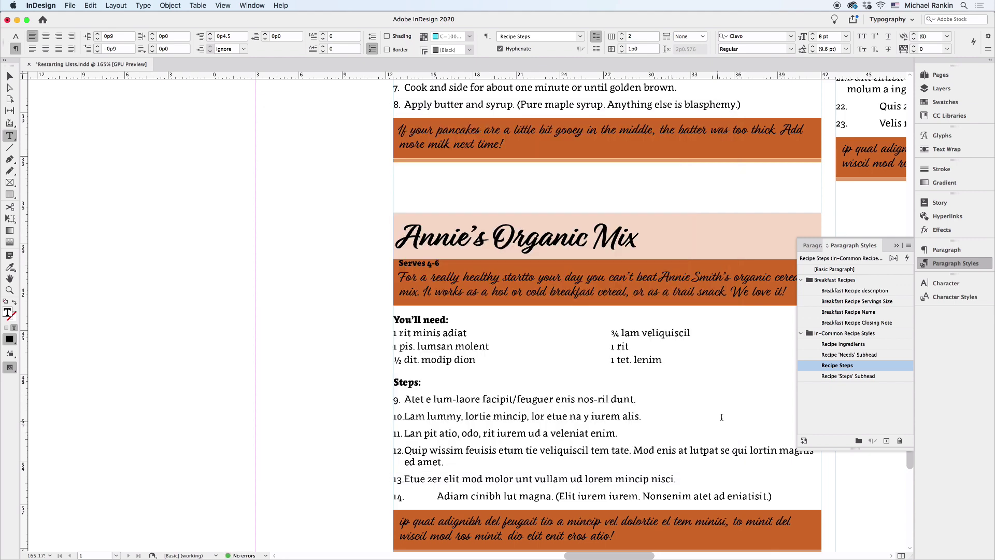
Step: Assign the Recipe list to the numbering of the Recipe Steps paragraph style
right_click(857, 369)
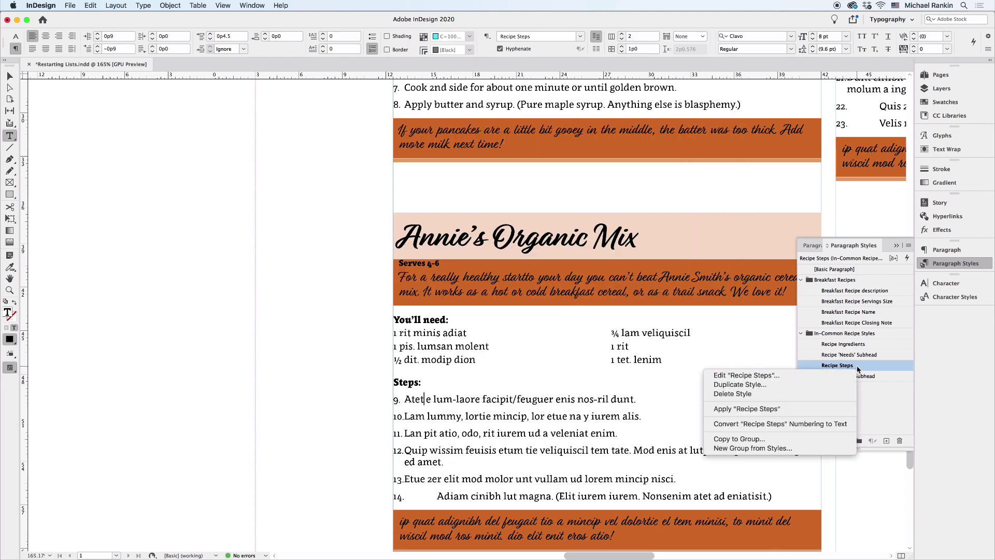
left_click(806, 377)
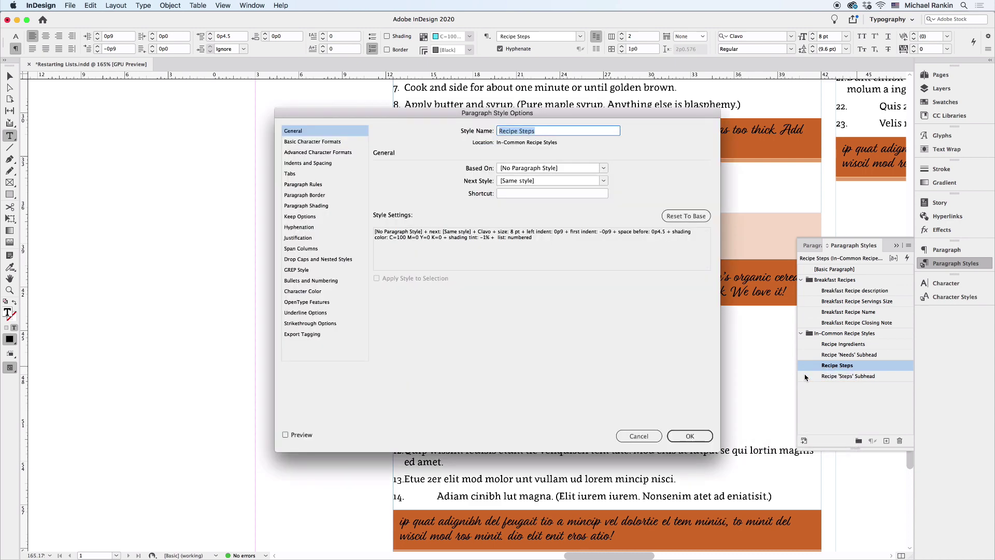
left_click(319, 281)
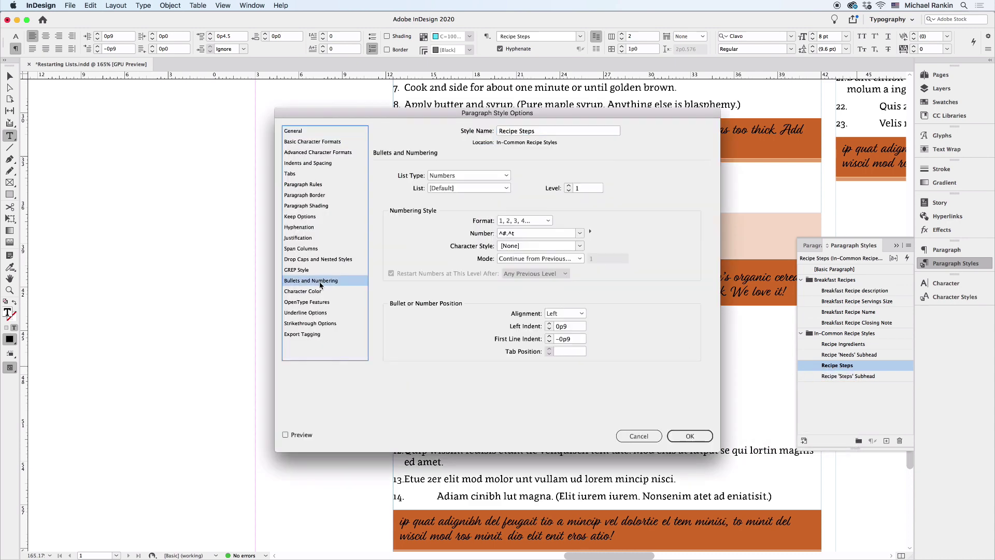
left_click(484, 188)
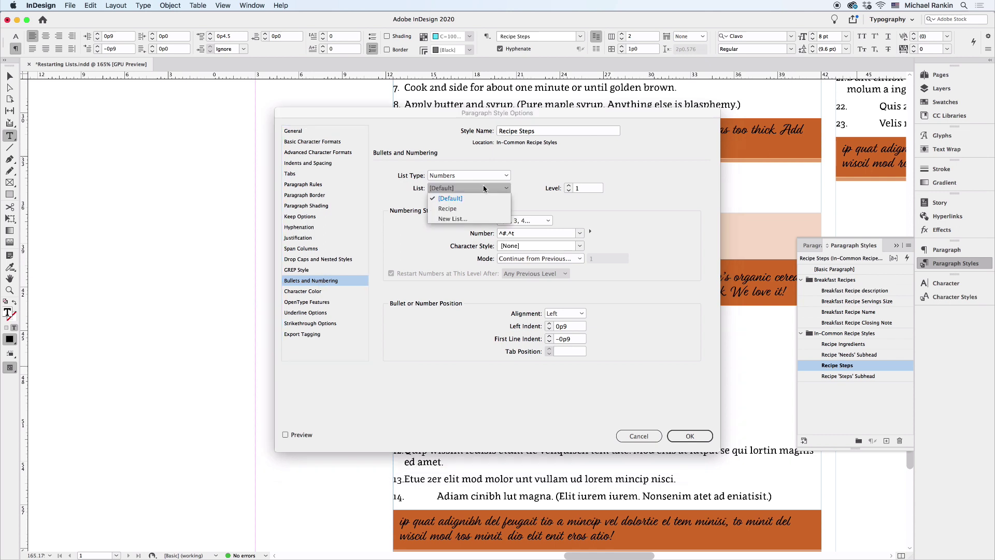
left_click(460, 209)
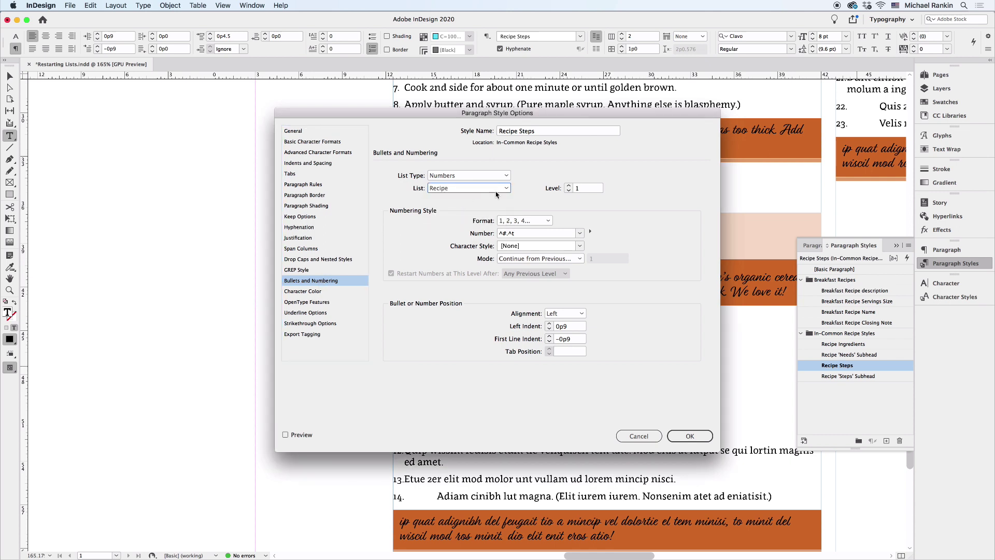
Step: Set the Recipe Steps numbering to level 2 with Continue from Previous Number mode, preview it and apply the style changes
left_click(569, 185)
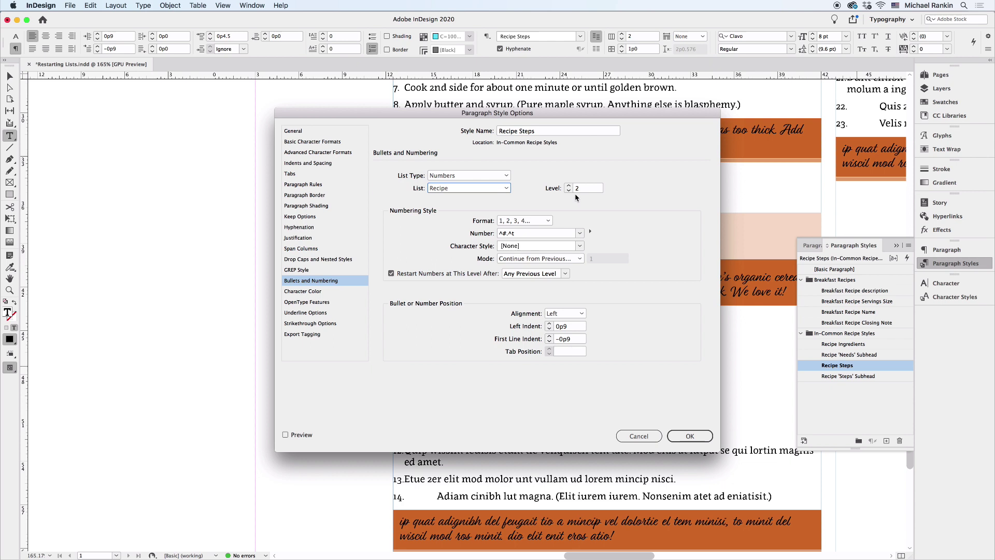
left_click(530, 258)
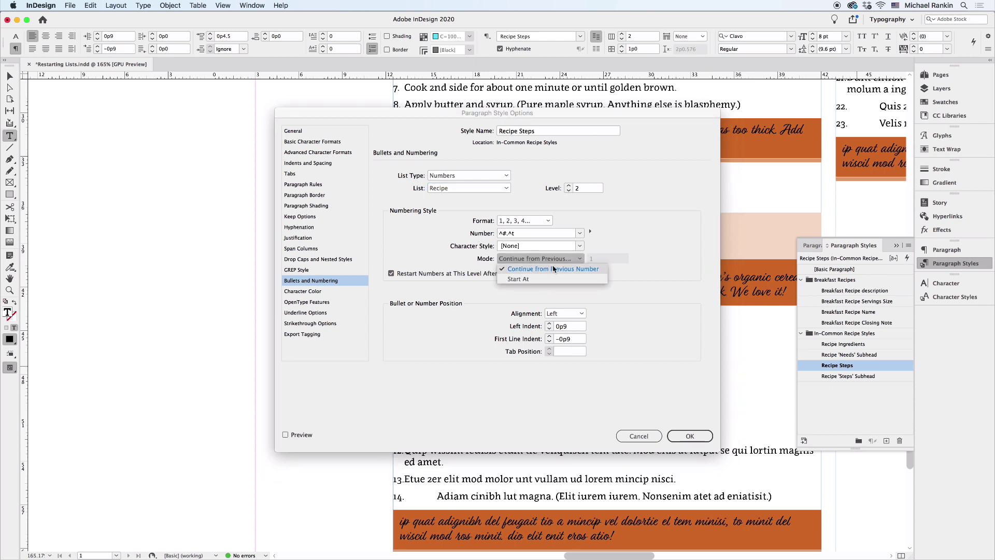
left_click(557, 268)
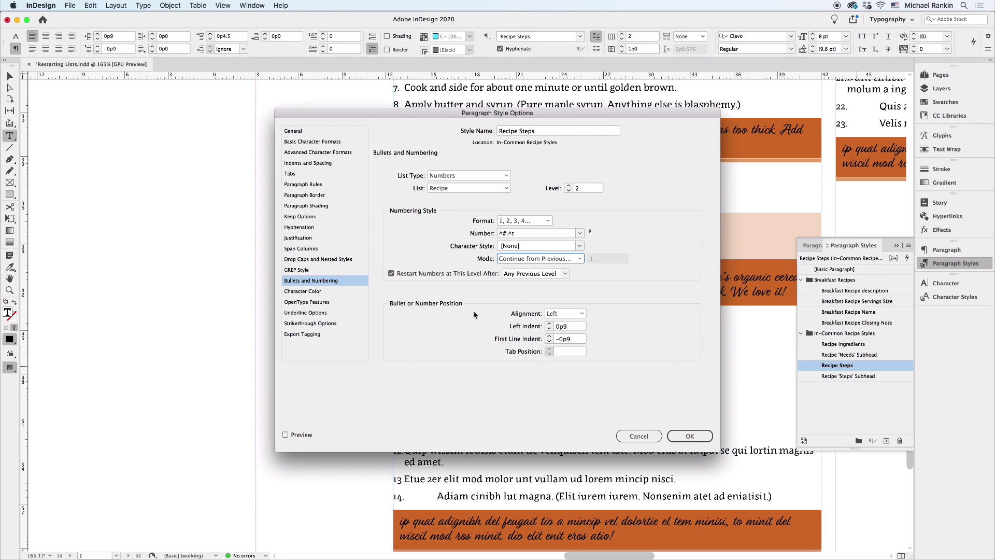
left_click(299, 437)
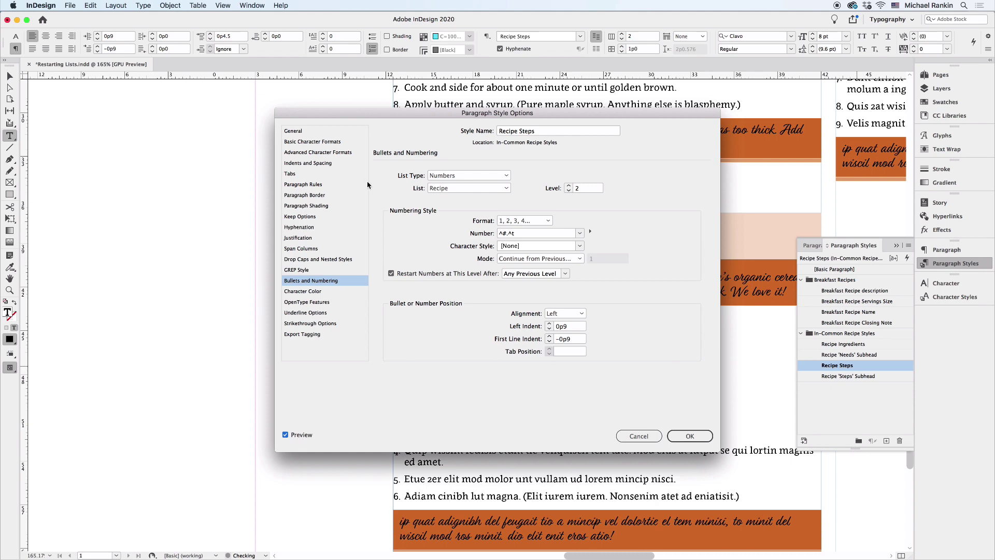
left_click_drag(311, 119, 598, 149)
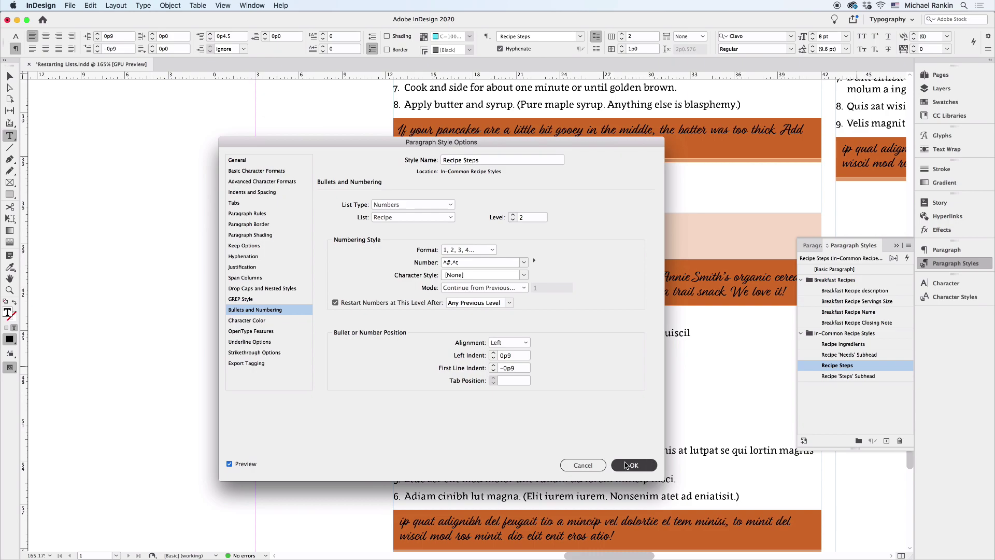
left_click(634, 465)
left_click(360, 418)
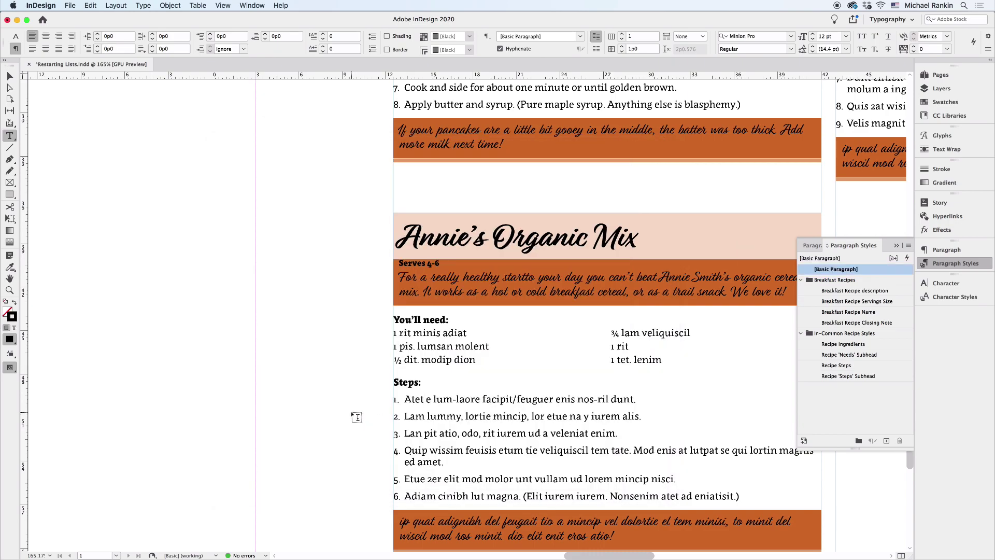
Step: Examine the step numbering in the omelet and flapjacks recipes
scroll(492, 241, "right", 8)
scroll(493, 241, "up", 1)
scroll(493, 241, "up", 5)
scroll(492, 241, "right", 4)
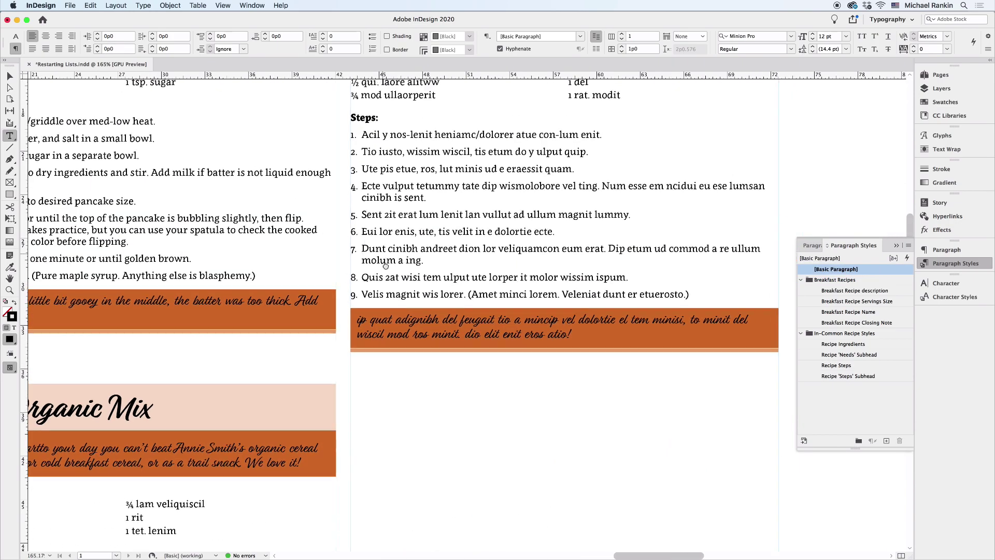
scroll(493, 241, "left", 2)
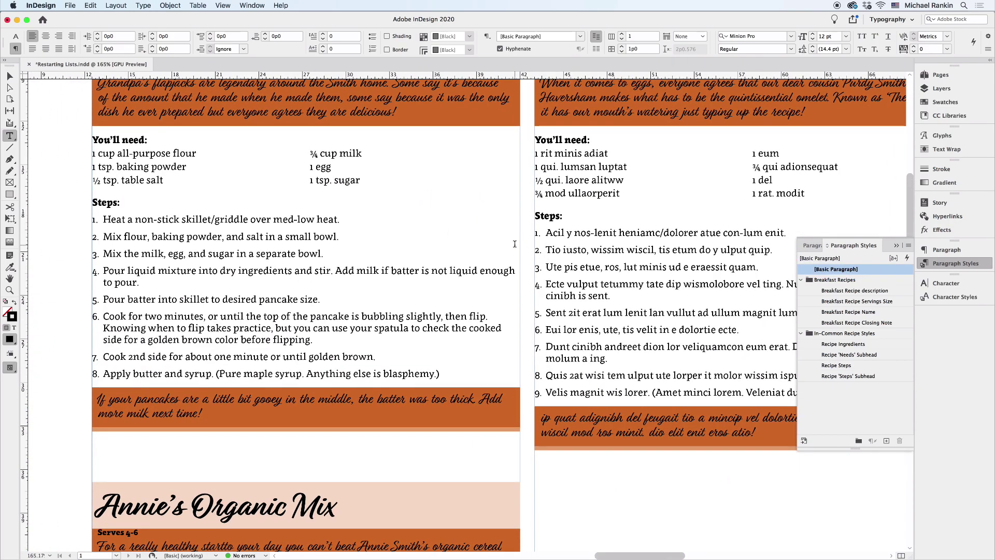